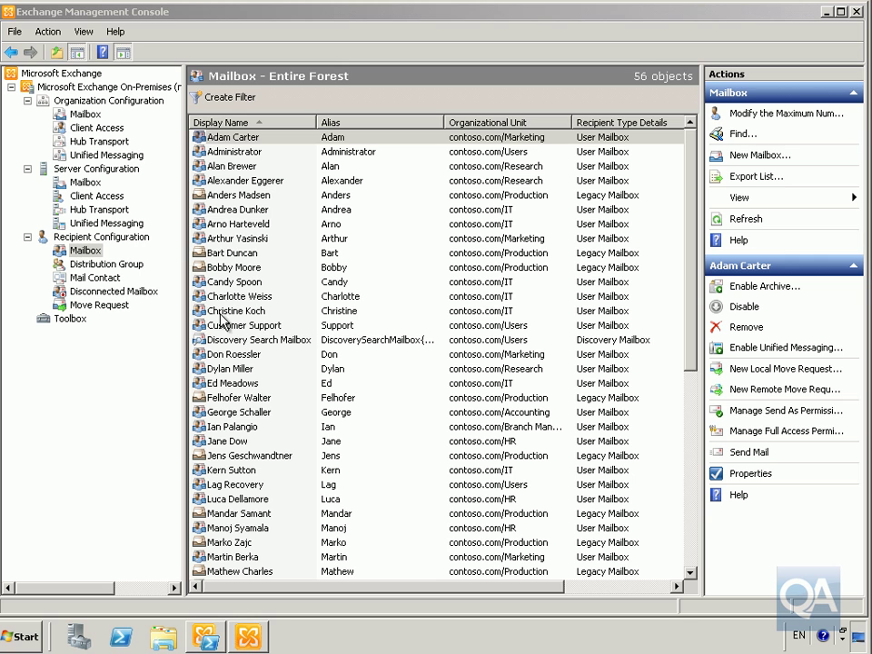
Step: Start a new User Mailbox from Recipient Configuration > Mailbox in the New Mailbox wizard
{"action": "right_click", "coordinate": [83, 253]}
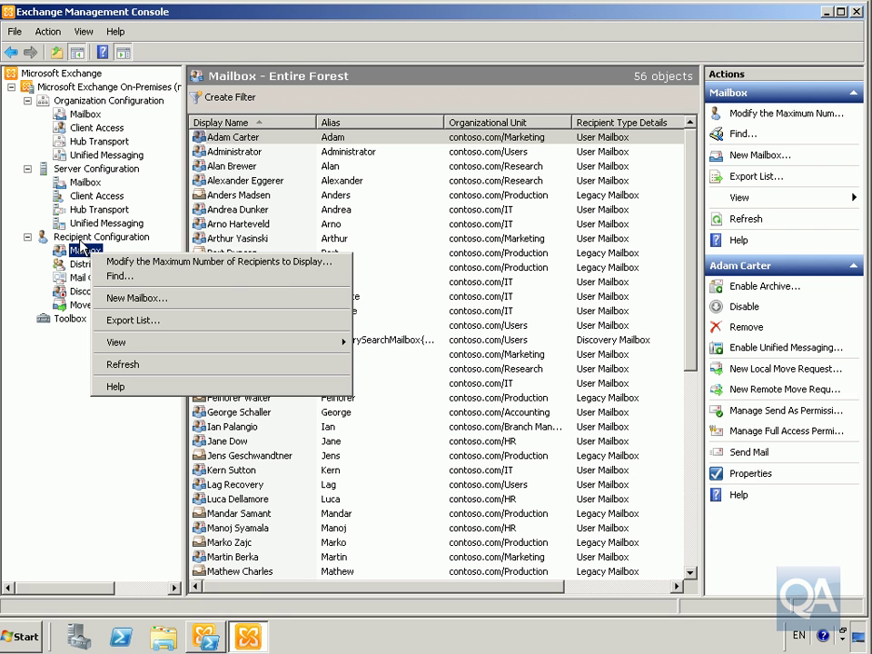
{"action": "left_click", "coordinate": [134, 300]}
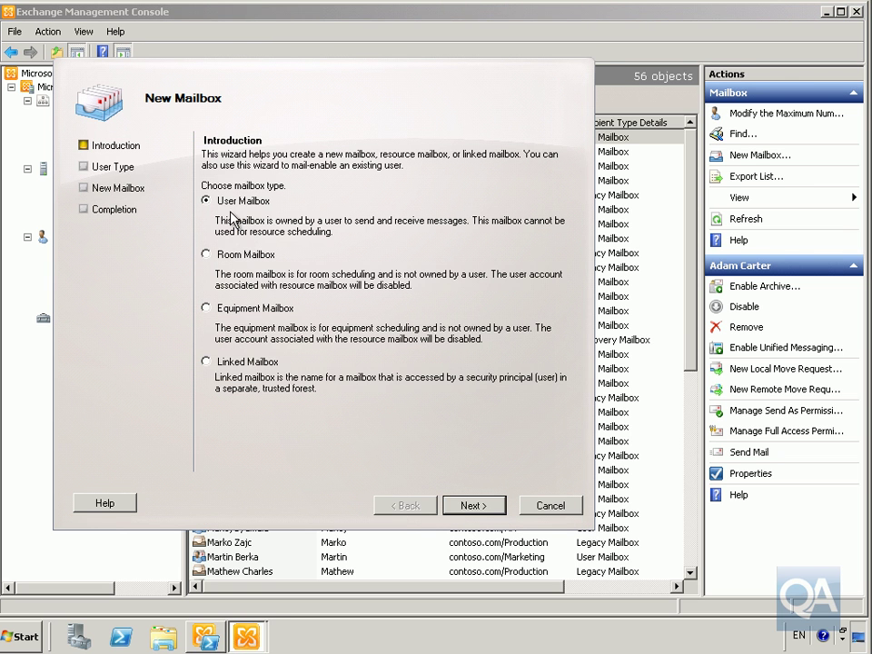
{"action": "left_click", "coordinate": [465, 504]}
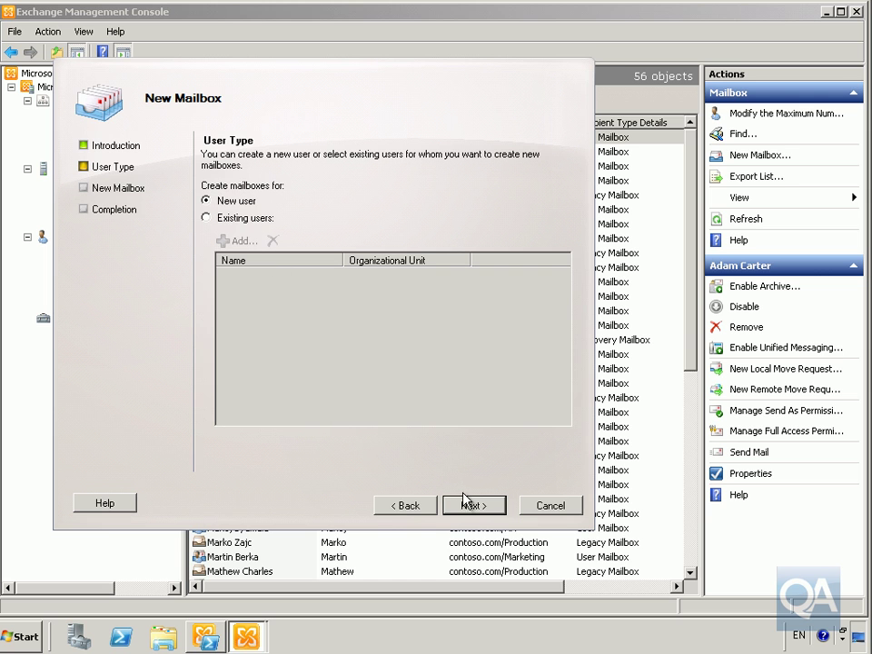
Step: Create a new user in Contoso.com/IT with first and last name, logon name and password
{"action": "left_click", "coordinate": [465, 503]}
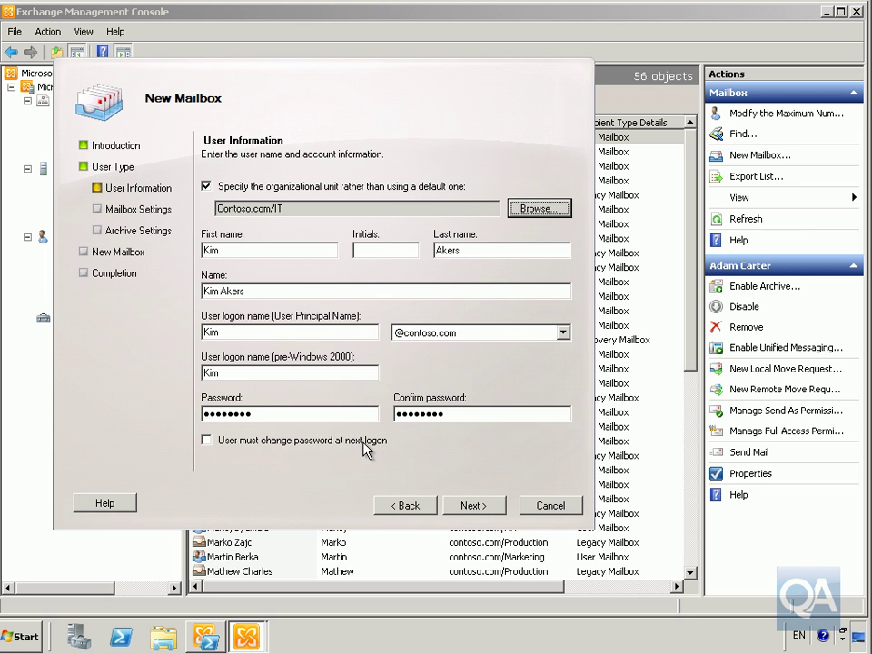
{"action": "left_click", "coordinate": [471, 505]}
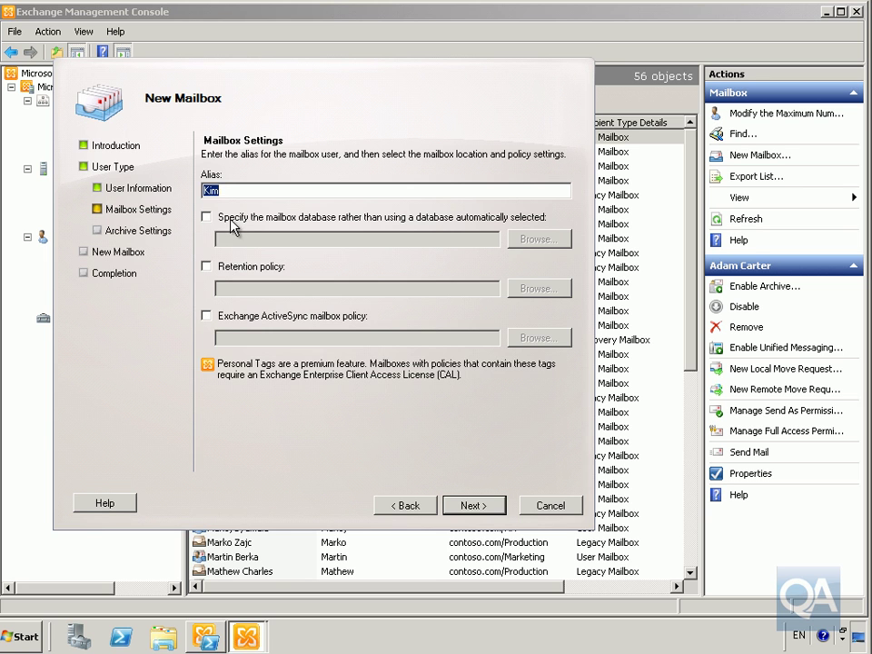
Step: Specify Accounting as the mailbox database for the new mailbox
{"action": "left_click", "coordinate": [207, 217]}
{"action": "left_click", "coordinate": [529, 241]}
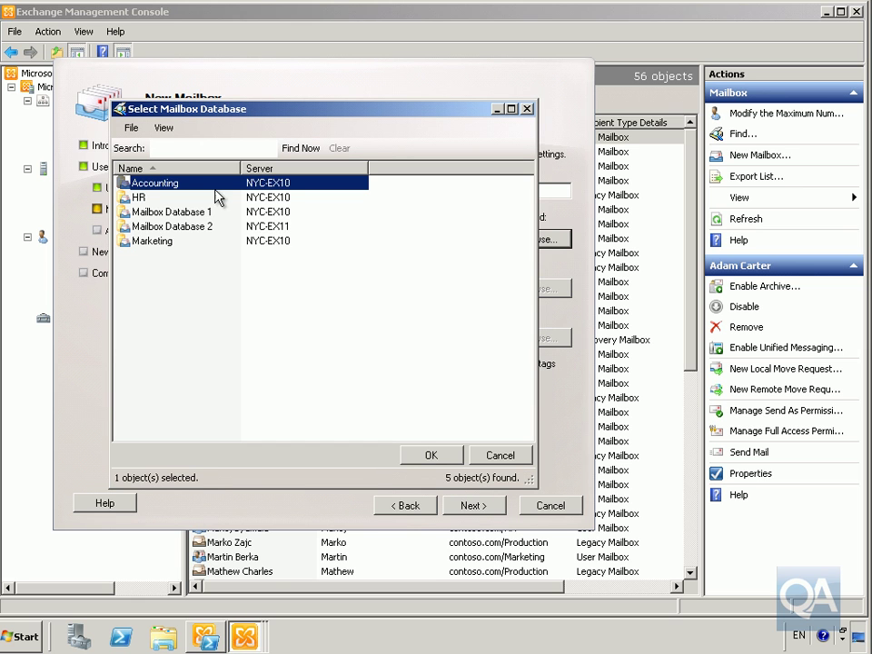
{"action": "left_click", "coordinate": [426, 455]}
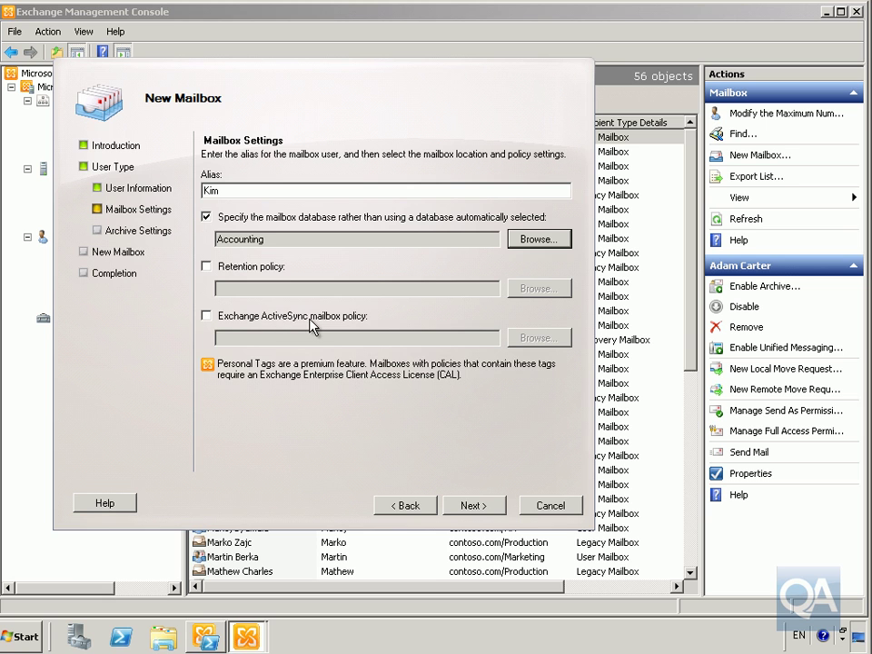
{"action": "left_click", "coordinate": [472, 506]}
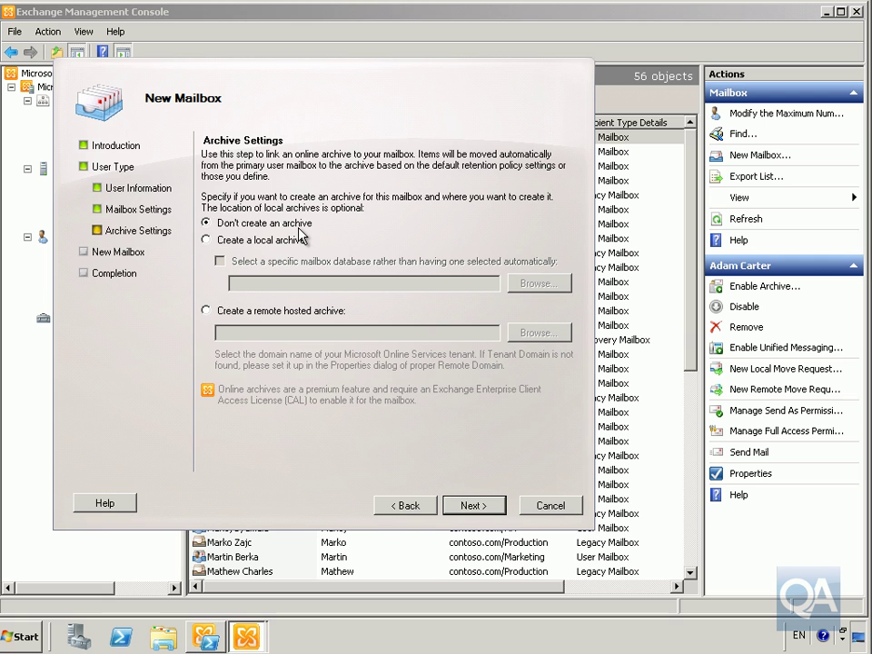
Step: Create the mailbox without an archive and finish the wizard
{"action": "left_click", "coordinate": [468, 505]}
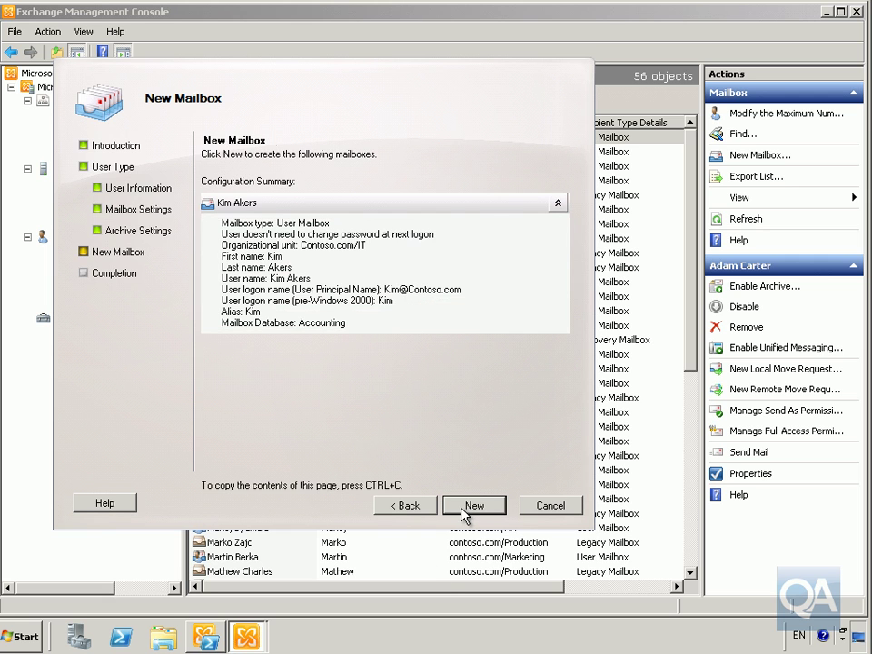
{"action": "left_click", "coordinate": [469, 505]}
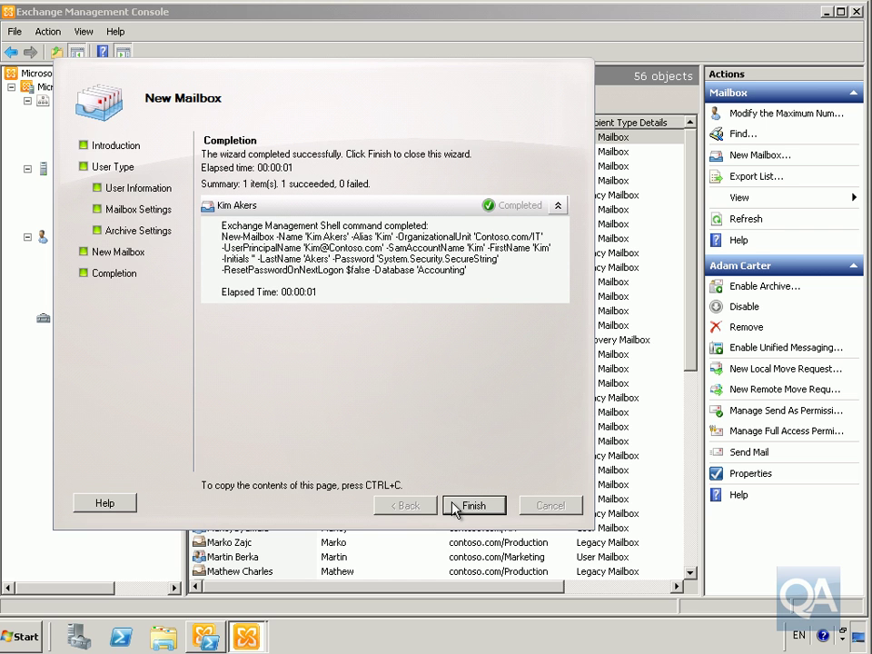
{"action": "left_click", "coordinate": [454, 508]}
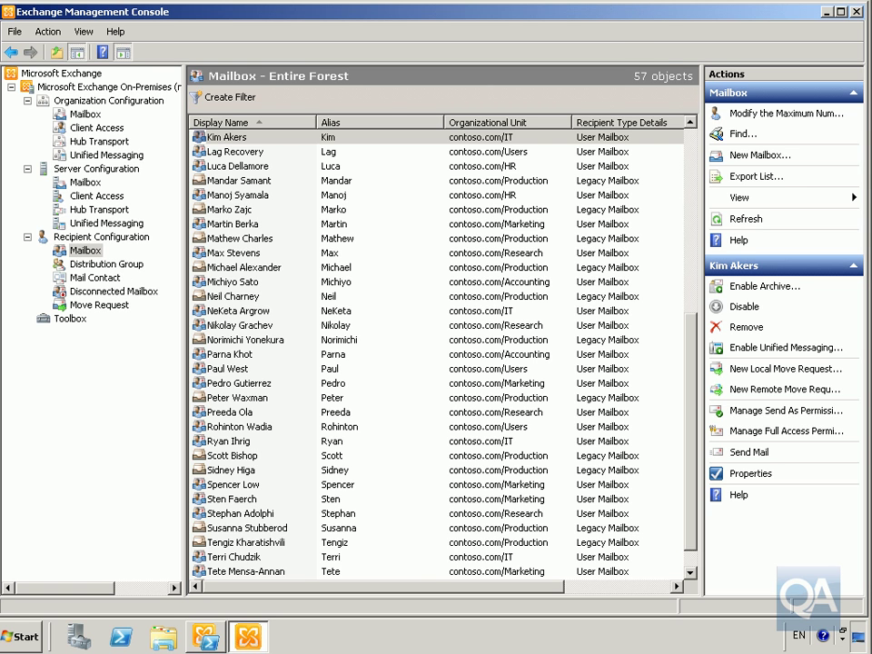
Step: Filter mailboxes to Database equals Accounting, then bring up the Exchange Management Shell
{"action": "left_click", "coordinate": [224, 97]}
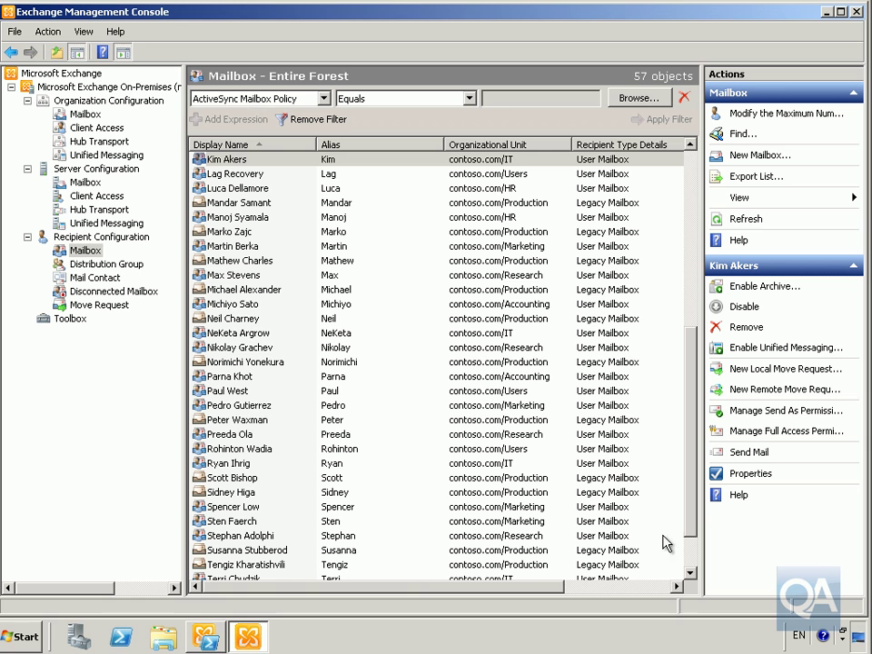
{"action": "left_click", "coordinate": [255, 98]}
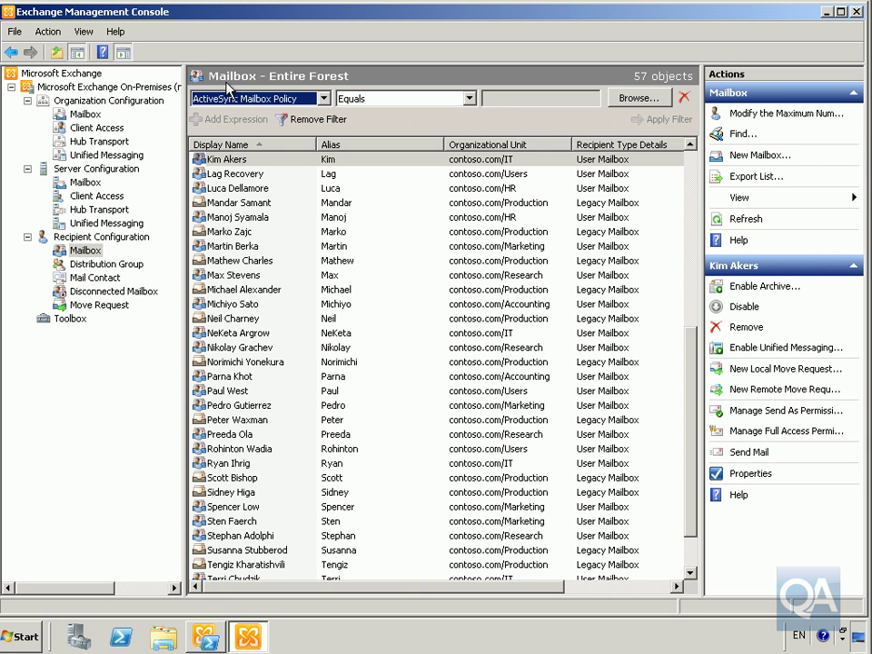
{"action": "left_click", "coordinate": [323, 99]}
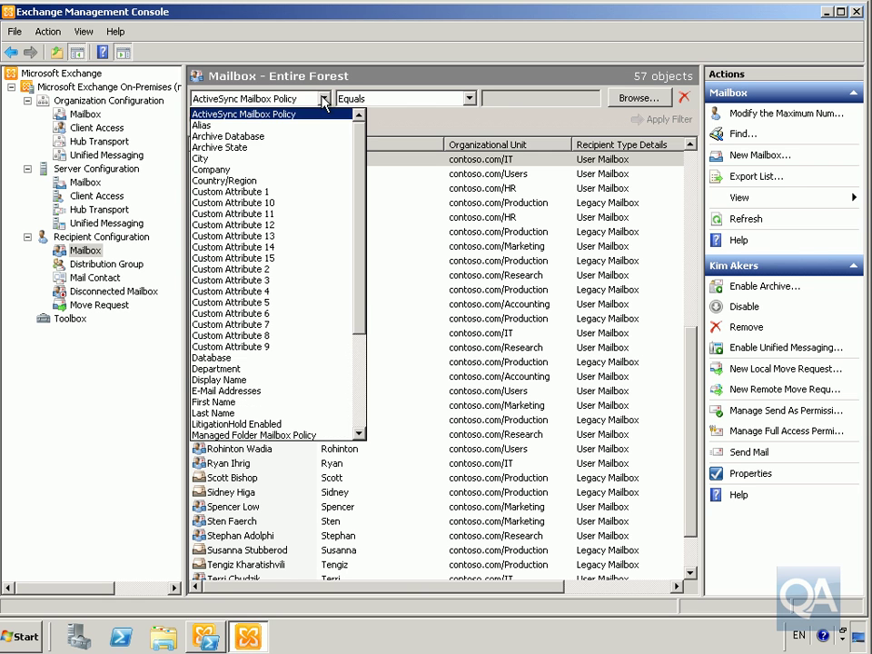
{"action": "left_click", "coordinate": [243, 358]}
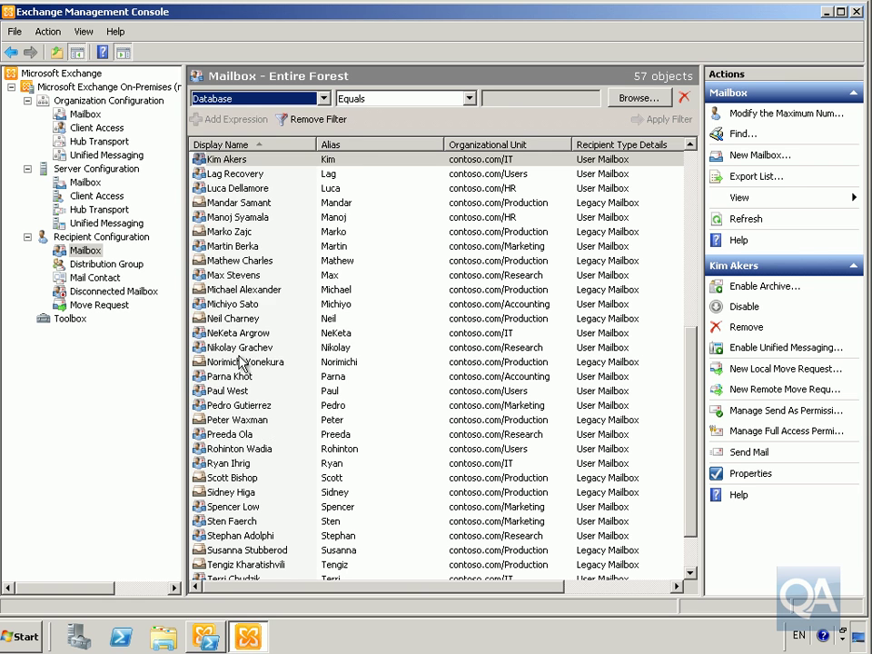
{"action": "left_click", "coordinate": [627, 101]}
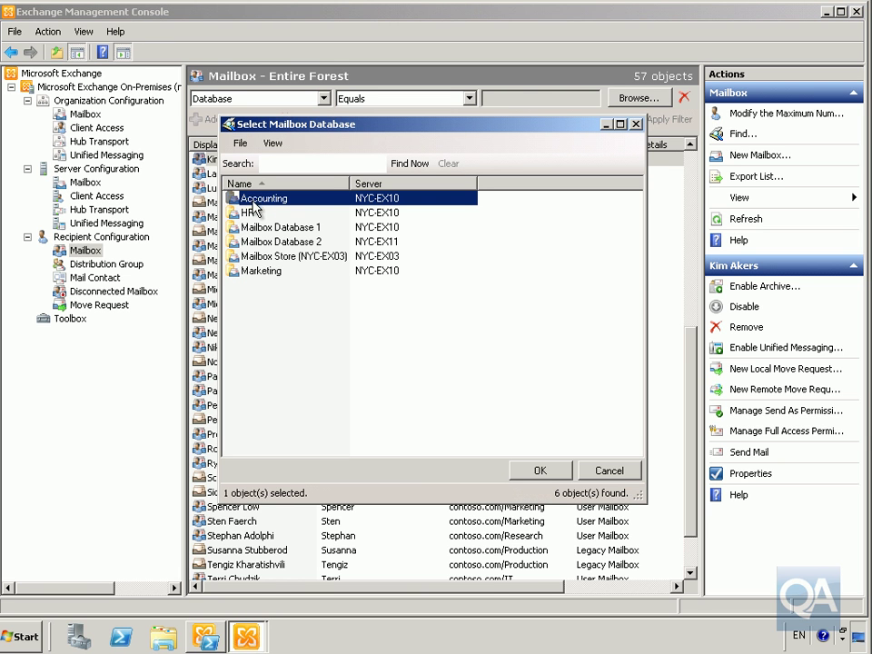
{"action": "left_click", "coordinate": [547, 478]}
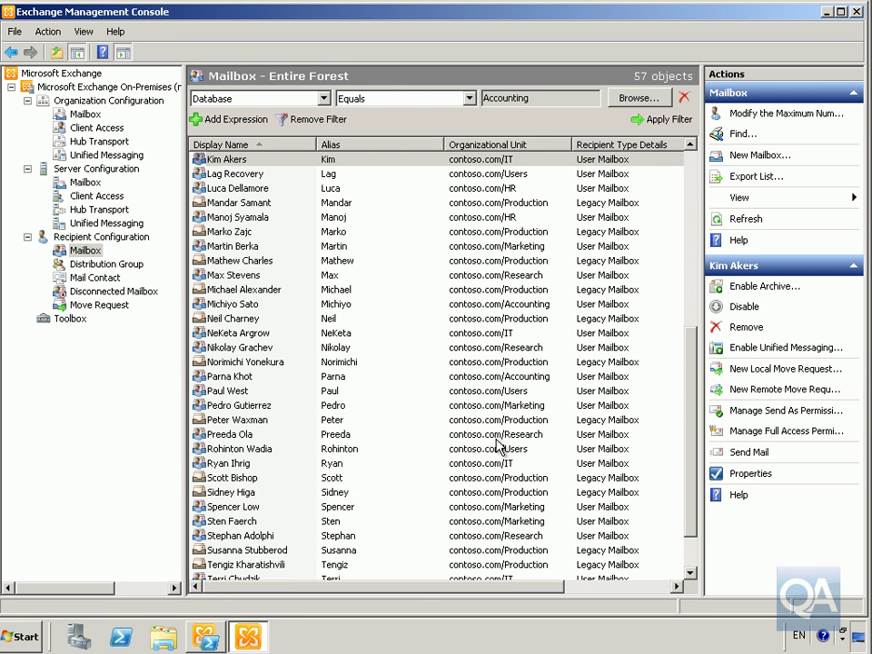
{"action": "left_click", "coordinate": [666, 119]}
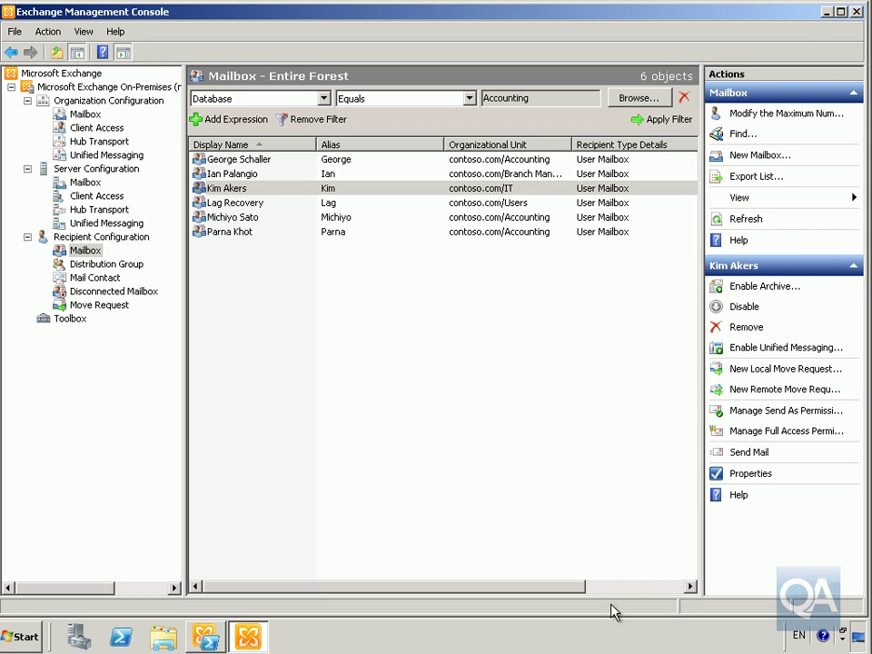
{"action": "left_click", "coordinate": [206, 636]}
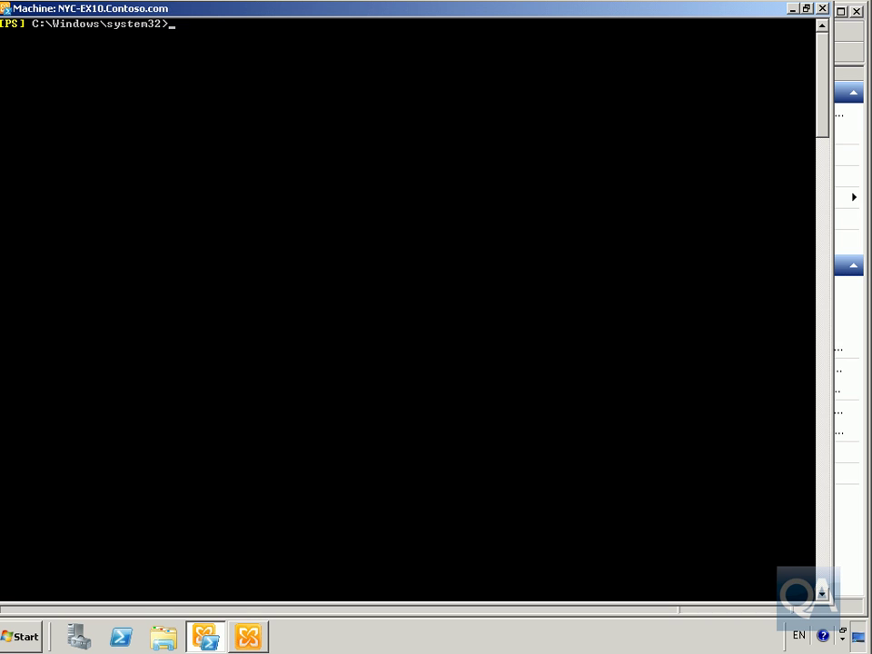
Step: Run Enable-Mailbox for the existing user with an alias in the Accounting database, then clear the console
{"action": "right_click", "coordinate": [444, 246]}
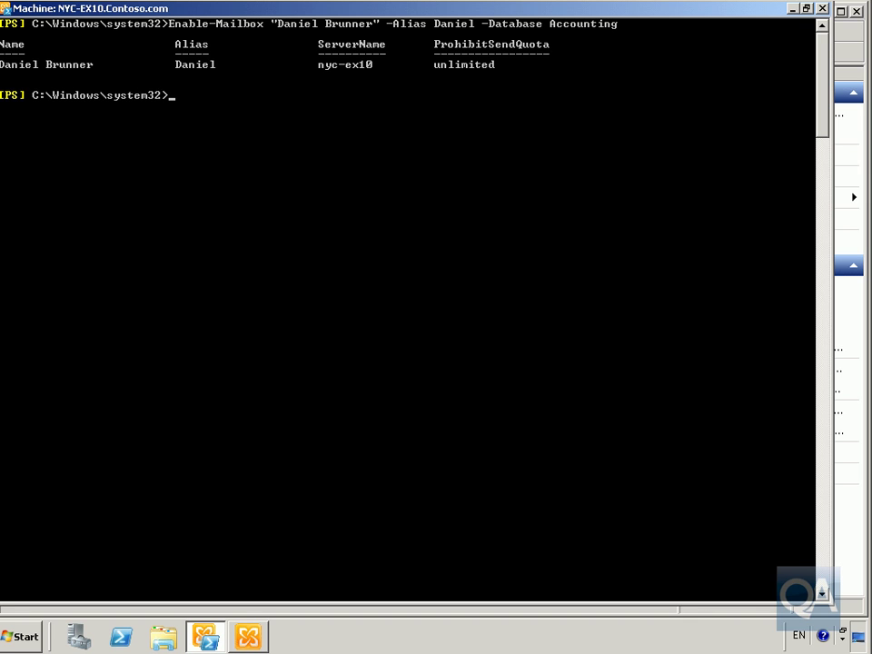
{"action": "type", "text": "cls"}
{"action": "key", "text": "Return"}
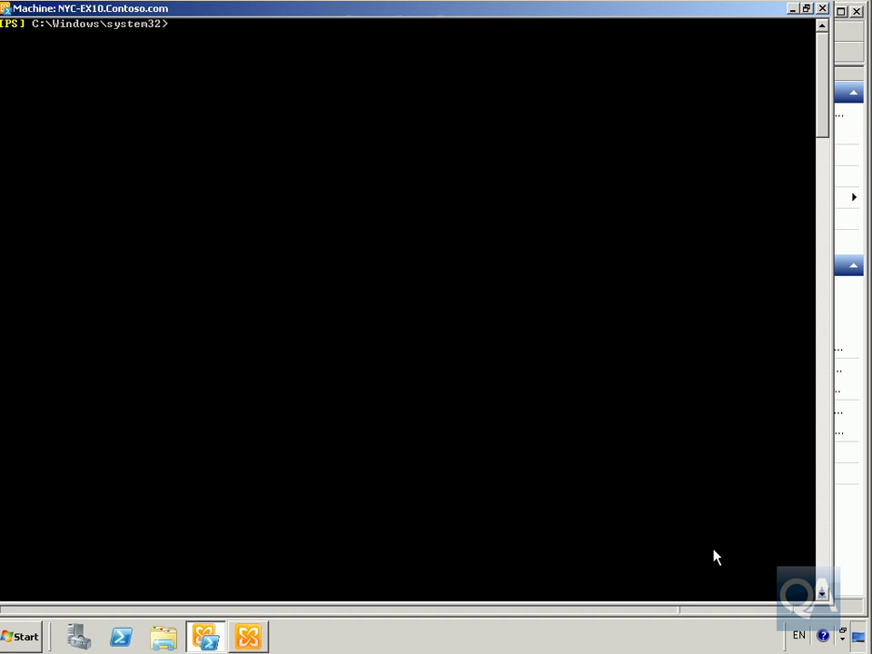
{"action": "key", "text": "Up"}
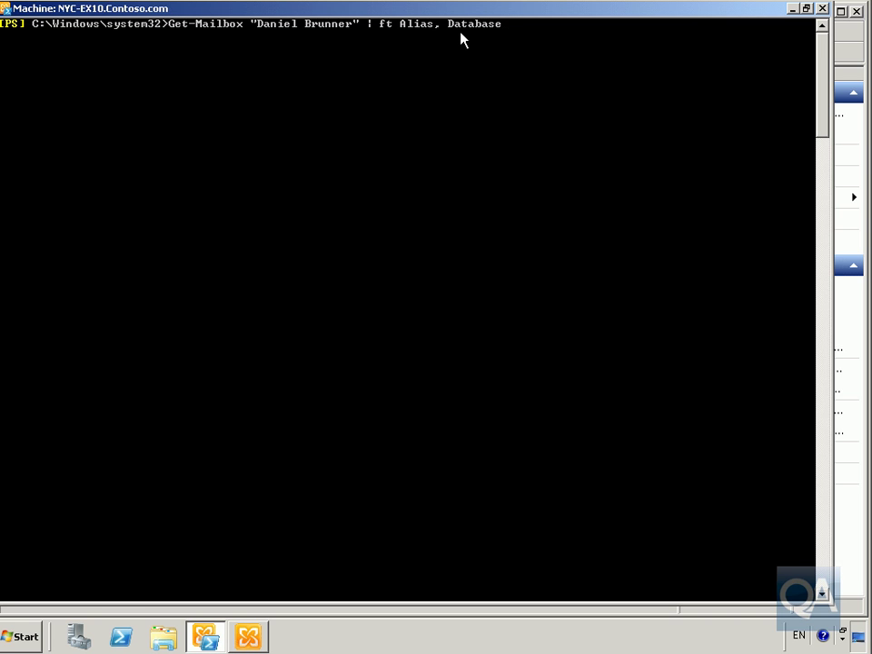
{"action": "key", "text": "Return"}
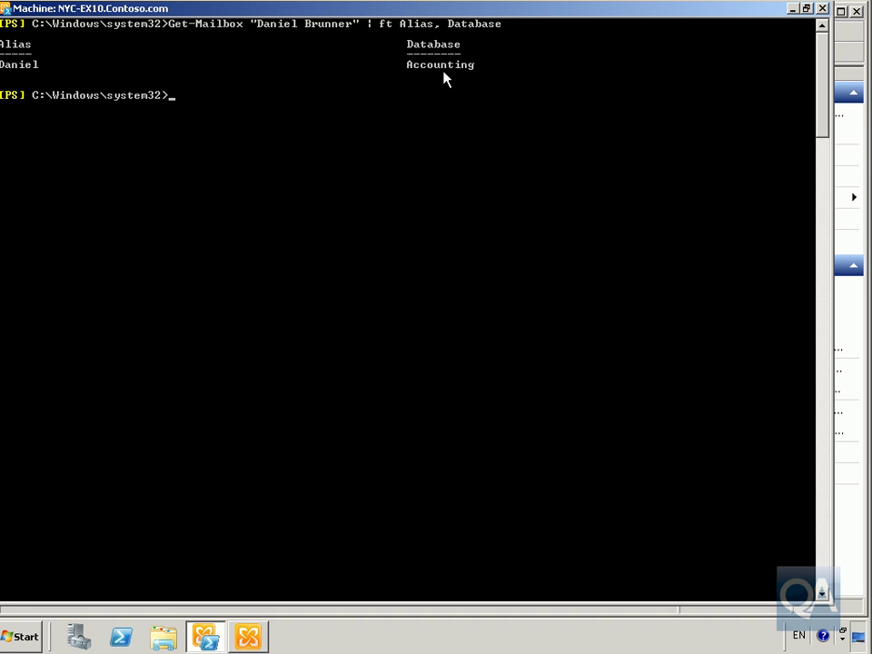
{"action": "type", "text": "cls"}
{"action": "key", "text": "Return"}
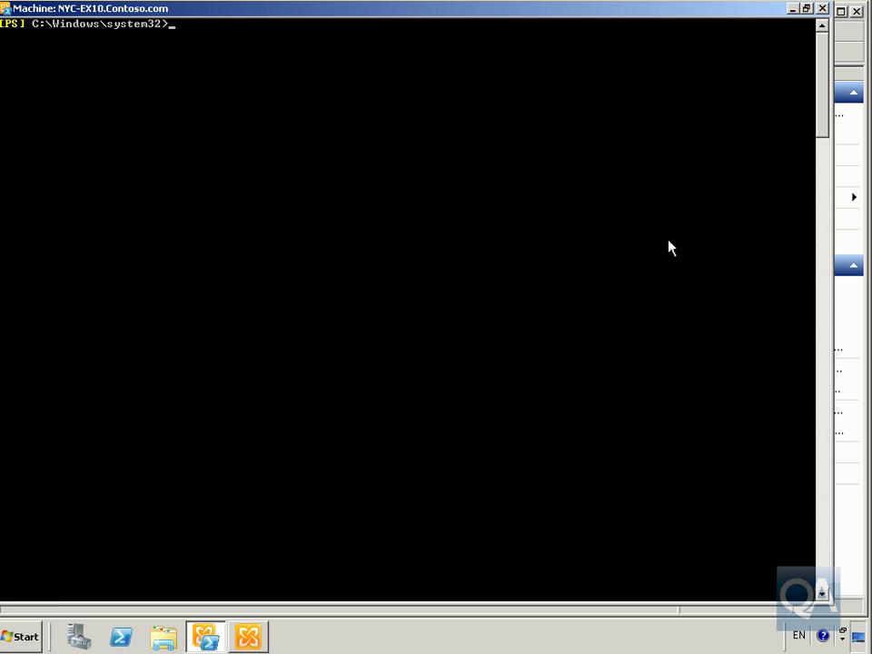
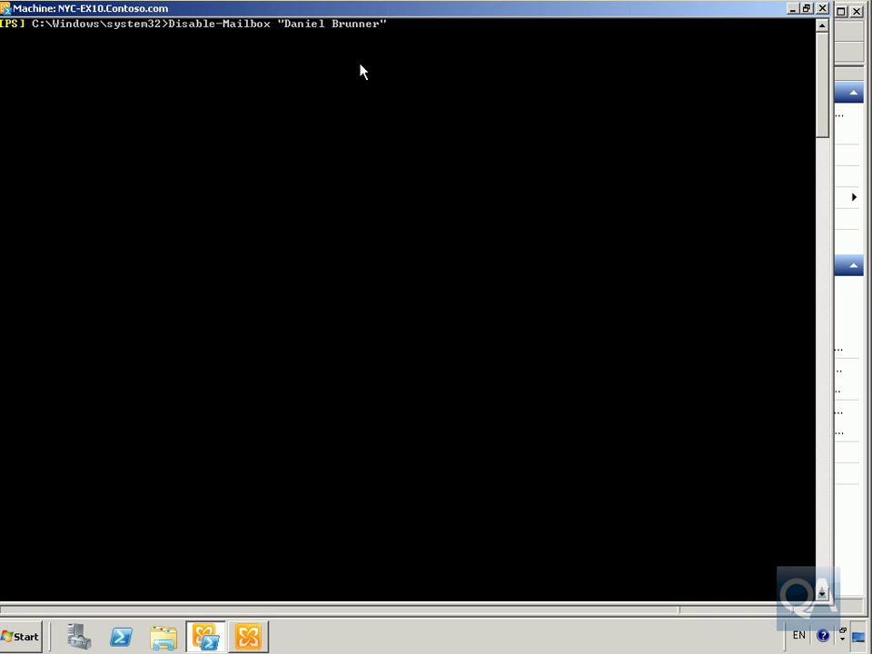
Step: Disable the user's mailbox with Disable-Mailbox, accept the confirmation, and clear the console
{"action": "key", "text": "Return"}
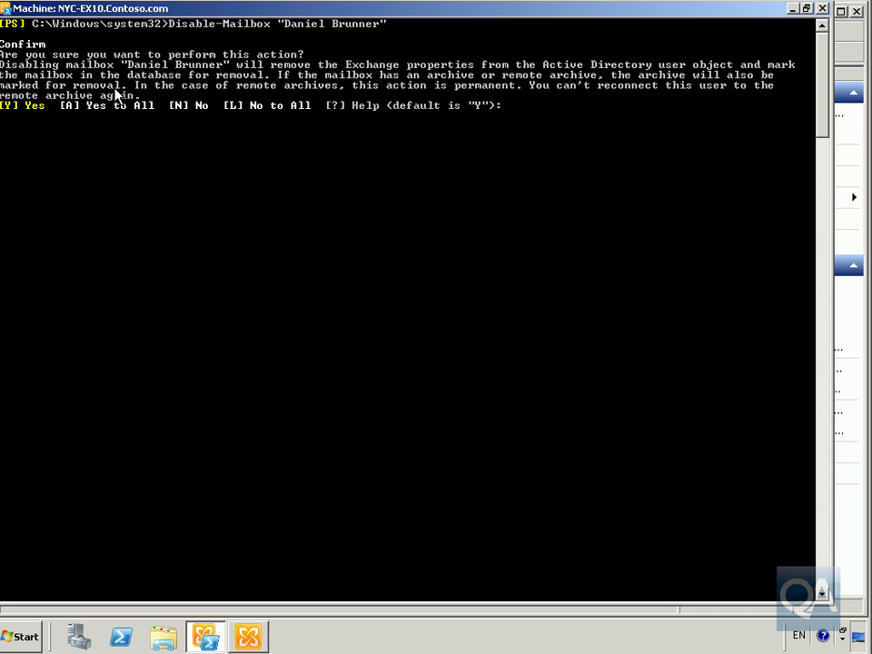
{"action": "key", "text": "Return"}
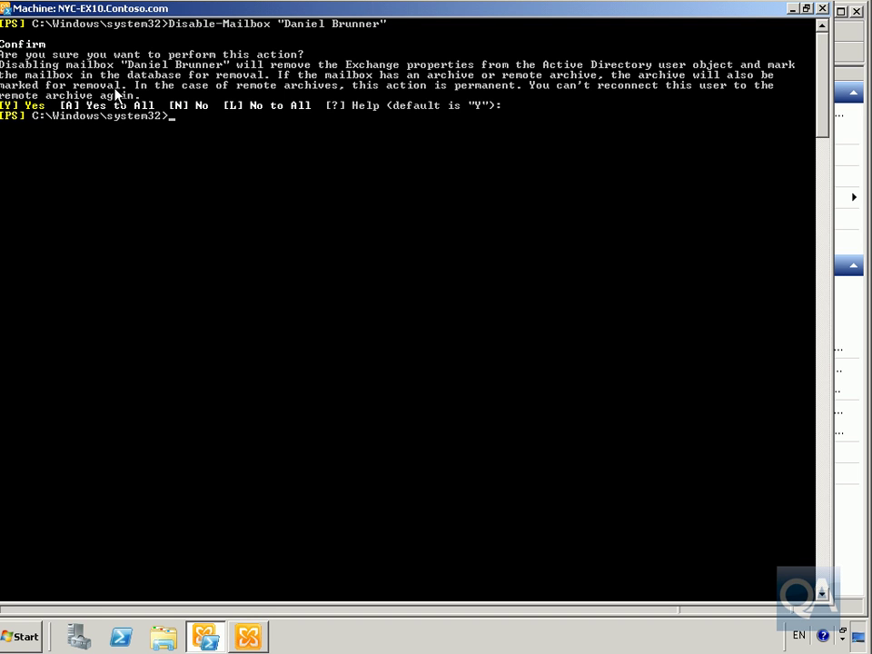
{"action": "type", "text": "cls"}
{"action": "key", "text": "Return"}
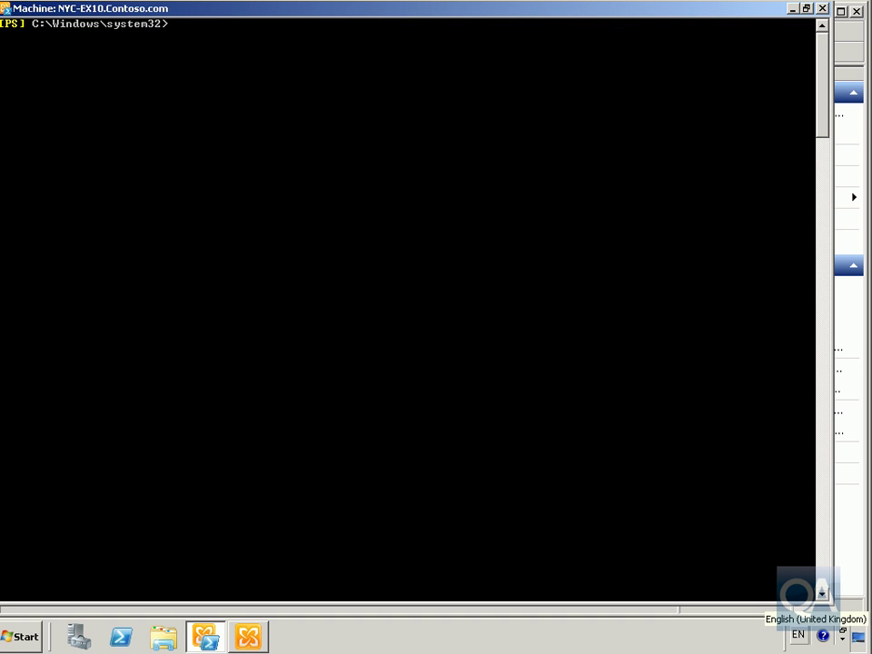
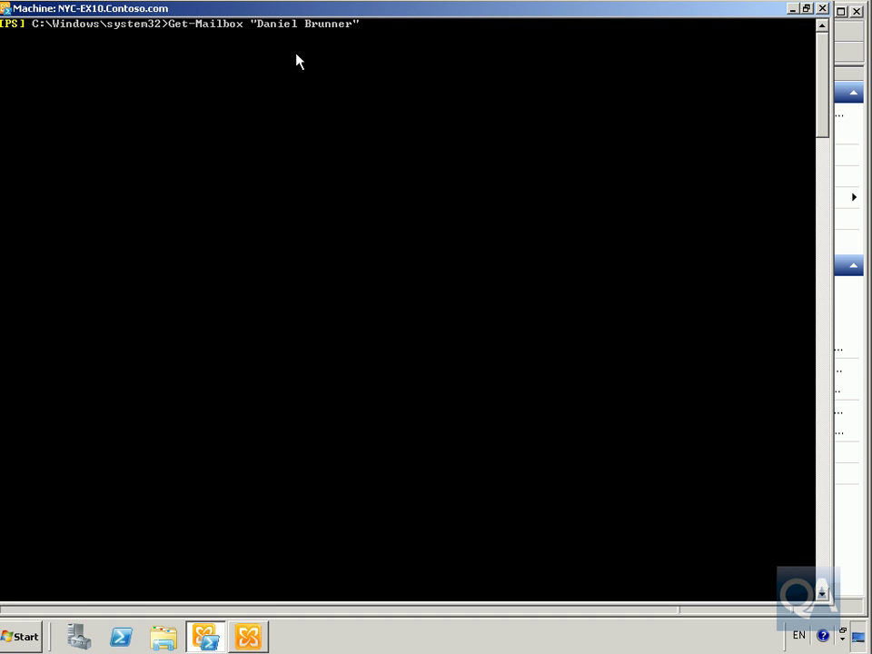
Step: Run Get-Mailbox for the disabled user to see the not-found error, then clear the console
{"action": "key", "text": "Return"}
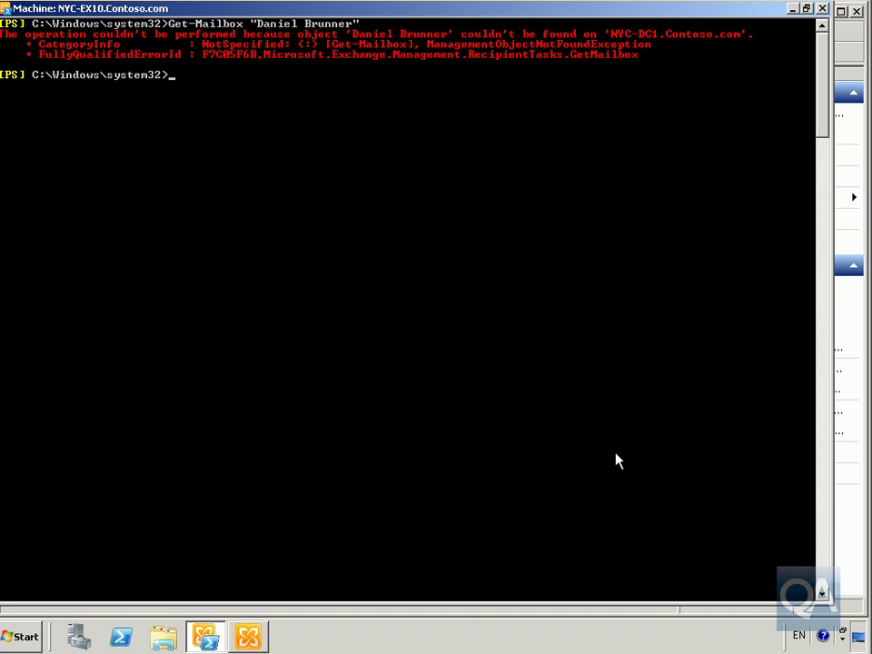
{"action": "type", "text": "cls"}
{"action": "key", "text": "Return"}
{"action": "type", "text": "Remove-Mailbox -Identity \"Kim Akers\""}
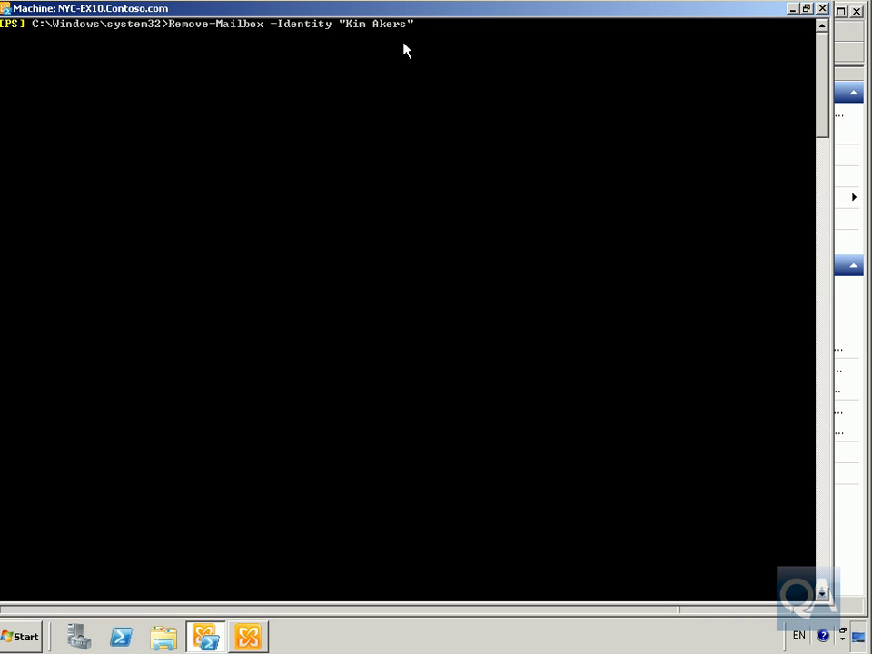
Step: Remove the wizard-created mailbox with Remove-Mailbox, then verify with Get-Mailbox that it's gone
{"action": "key", "text": "Return"}
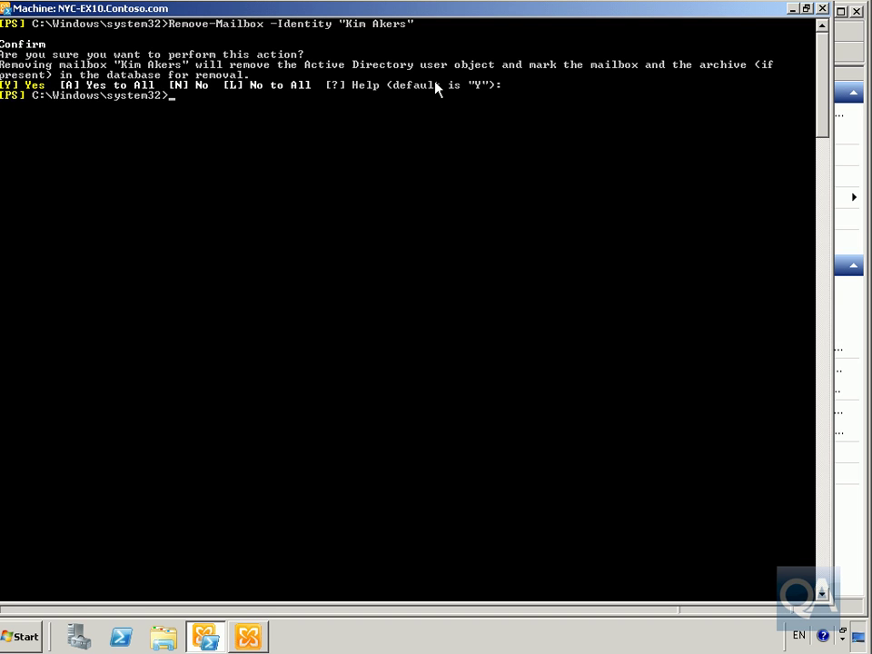
{"action": "key", "text": "Up"}
{"action": "key", "text": "Left"}
{"action": "key", "text": "Left"}
{"action": "key", "text": "Left"}
{"action": "key", "text": "Left"}
{"action": "key", "text": "Left"}
{"action": "key", "text": "Left"}
{"action": "key", "text": "Left"}
{"action": "key", "text": "Left"}
{"action": "key", "text": "Left"}
{"action": "key", "text": "Left"}
{"action": "key", "text": "Left"}
{"action": "key", "text": "Left"}
{"action": "key", "text": "Left"}
{"action": "key", "text": "Left"}
{"action": "key", "text": "Left"}
{"action": "key", "text": "Left"}
{"action": "key", "text": "Left"}
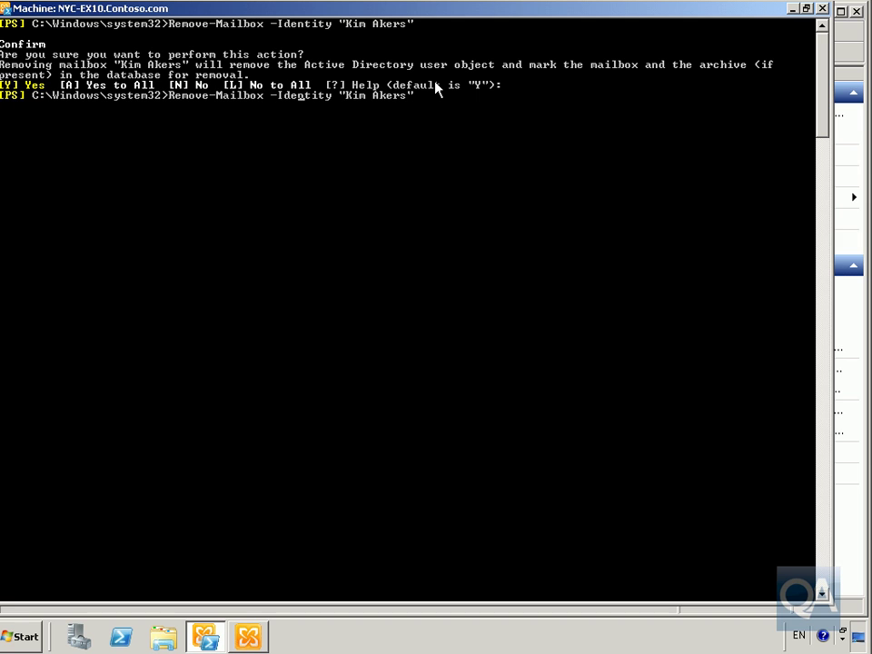
{"action": "key", "text": "Left"}
{"action": "key", "text": "Left"}
{"action": "key", "text": "Left"}
{"action": "key", "text": "Left"}
{"action": "key", "text": "Left"}
{"action": "key", "text": "Left"}
{"action": "key", "text": "Left"}
{"action": "key", "text": "Left"}
{"action": "key", "text": "Left"}
{"action": "key", "text": "Left"}
{"action": "key", "text": "Left"}
{"action": "key", "text": "Left"}
{"action": "key", "text": "BackSpace"}
{"action": "key", "text": "BackSpace"}
{"action": "key", "text": "BackSpace"}
{"action": "key", "text": "BackSpace"}
{"action": "key", "text": "BackSpace"}
{"action": "key", "text": "BackSpace"}
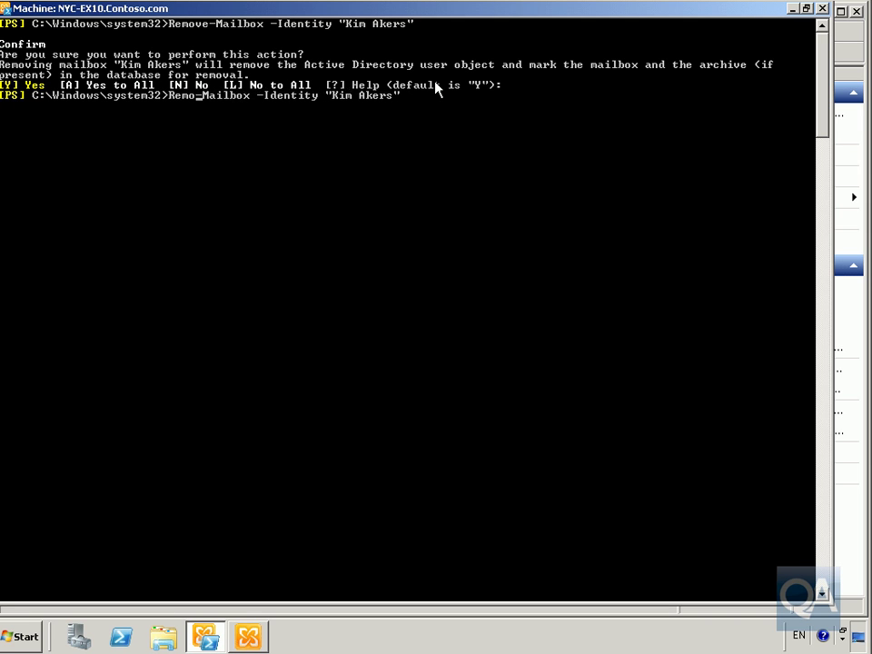
{"action": "type", "text": "Get"}
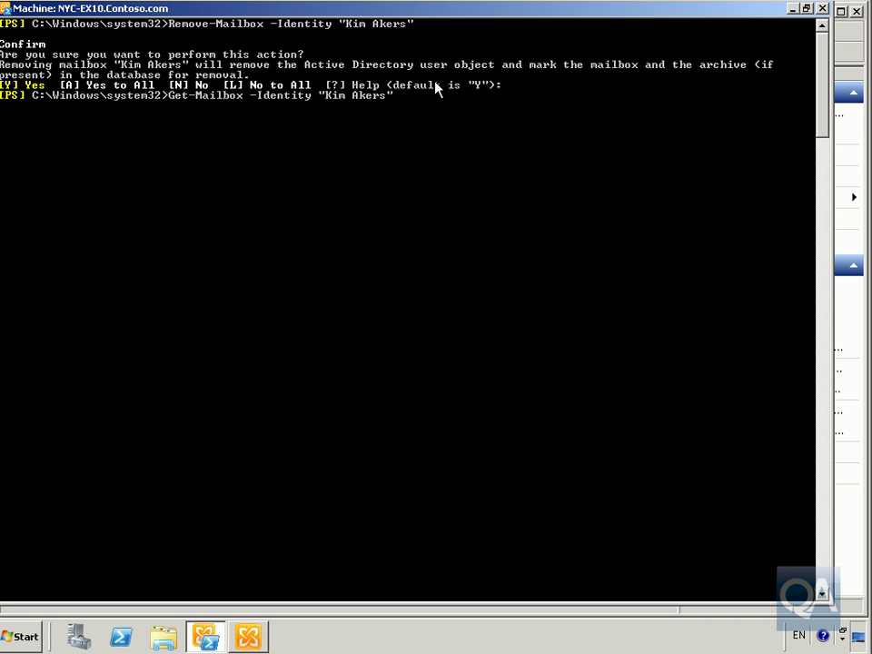
{"action": "key", "text": "Right"}
{"action": "key", "text": "Right"}
{"action": "key", "text": "Right"}
{"action": "key", "text": "Right"}
{"action": "key", "text": "Right"}
{"action": "key", "text": "Right"}
{"action": "key", "text": "Right"}
{"action": "key", "text": "Right"}
{"action": "key", "text": "Delete"}
{"action": "key", "text": "Delete"}
{"action": "key", "text": "Delete"}
{"action": "key", "text": "Delete"}
{"action": "key", "text": "Delete"}
{"action": "key", "text": "Delete"}
{"action": "key", "text": "Delete"}
{"action": "key", "text": "Delete"}
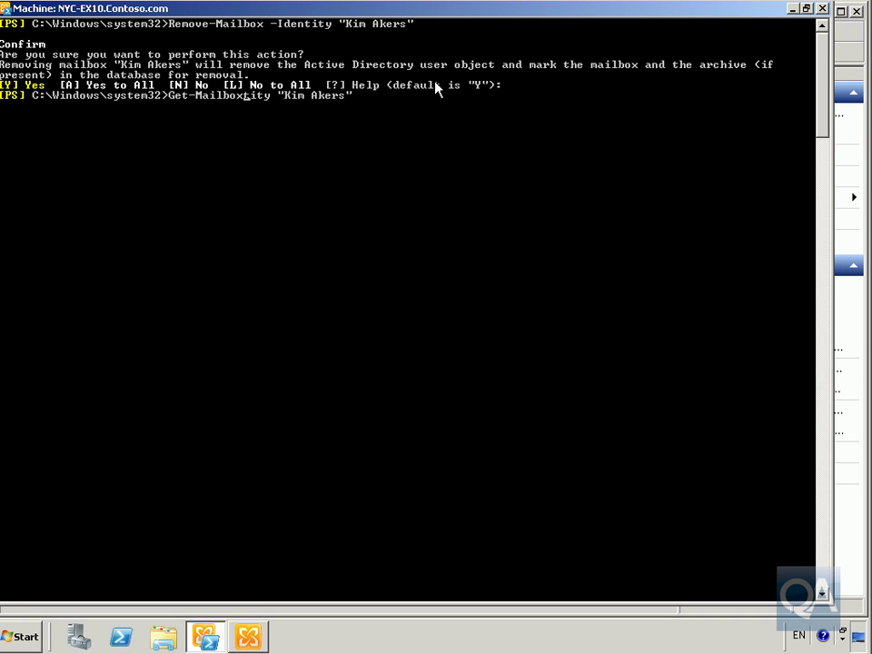
{"action": "key", "text": "Delete"}
{"action": "key", "text": "Delete"}
{"action": "key", "text": "Return"}
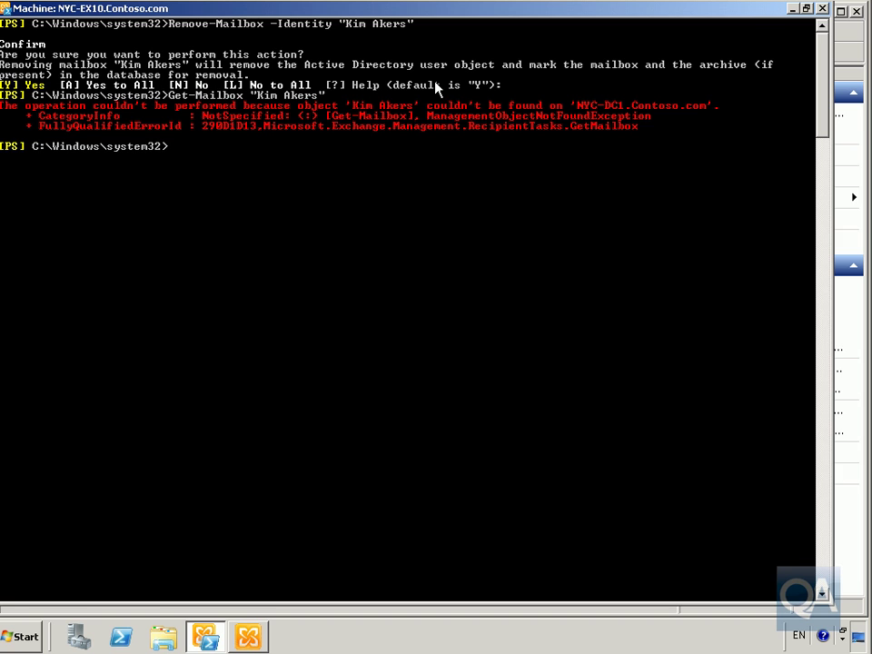